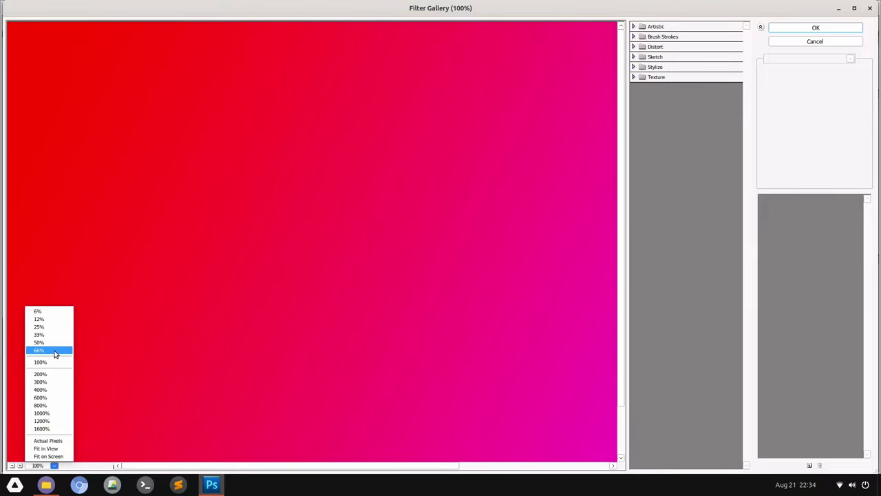
Zoom the filter preview to 66% and try the Diffuse Glow, Dark Strokes and Sprayed Strokes filters on the gradient.
{"action": "left_click", "coordinate": [56, 351]}
{"action": "left_click", "coordinate": [665, 59]}
{"action": "left_click", "coordinate": [658, 47]}
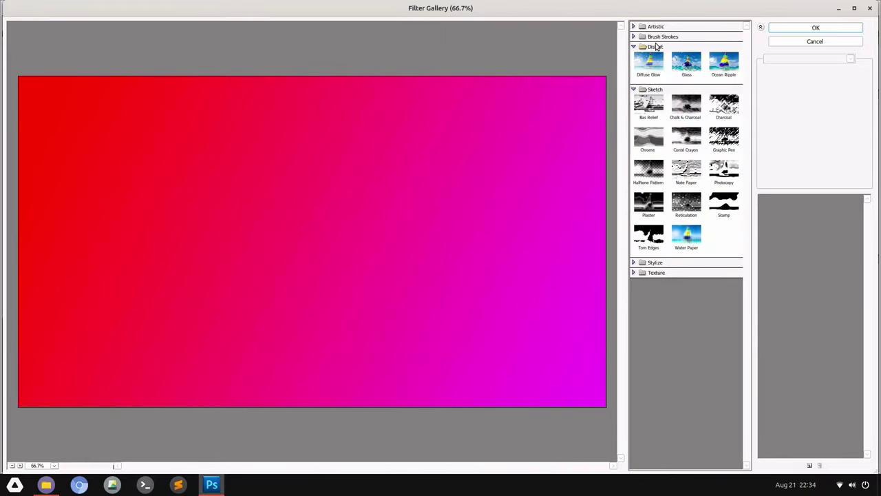
{"action": "left_click", "coordinate": [665, 39]}
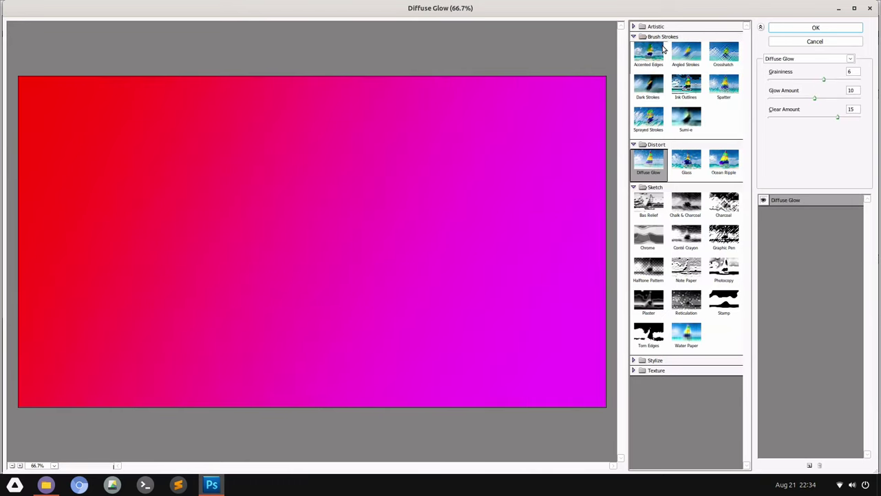
{"action": "left_click", "coordinate": [657, 96]}
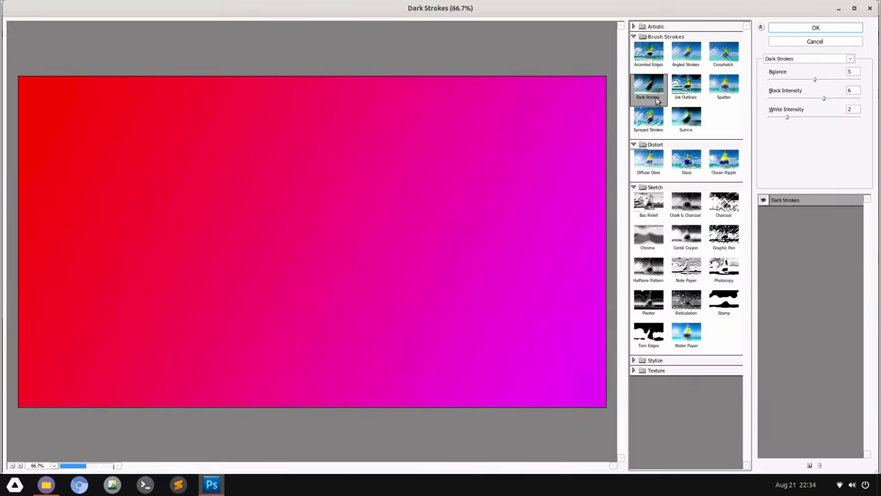
{"action": "left_click", "coordinate": [653, 127]}
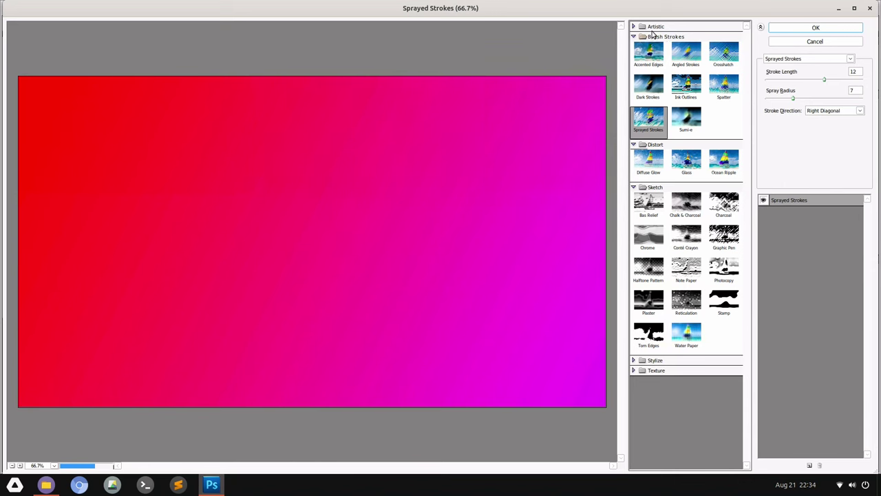
Try the Film Grain and Colored Pencil filters, setting Colored Pencil to Pencil Width 10, Stroke Pressure 2 and a higher Paper Brightness.
{"action": "left_click", "coordinate": [654, 27]}
{"action": "left_click", "coordinate": [649, 42]}
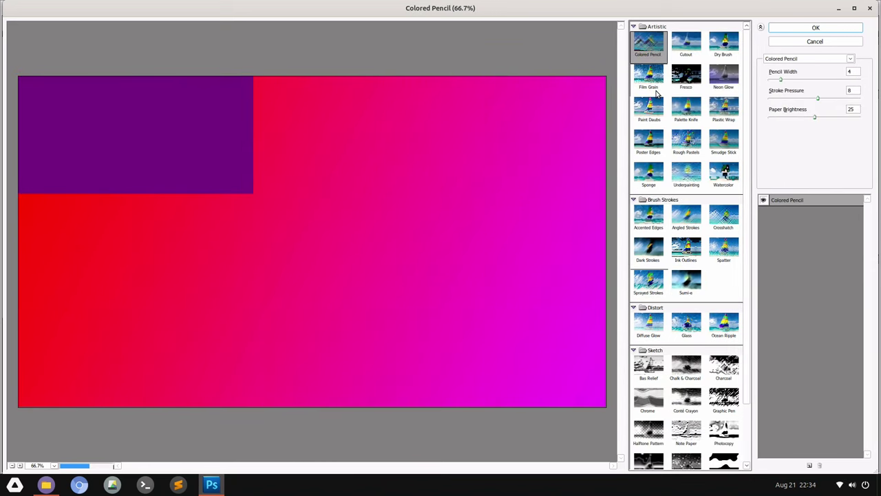
{"action": "left_click", "coordinate": [654, 83]}
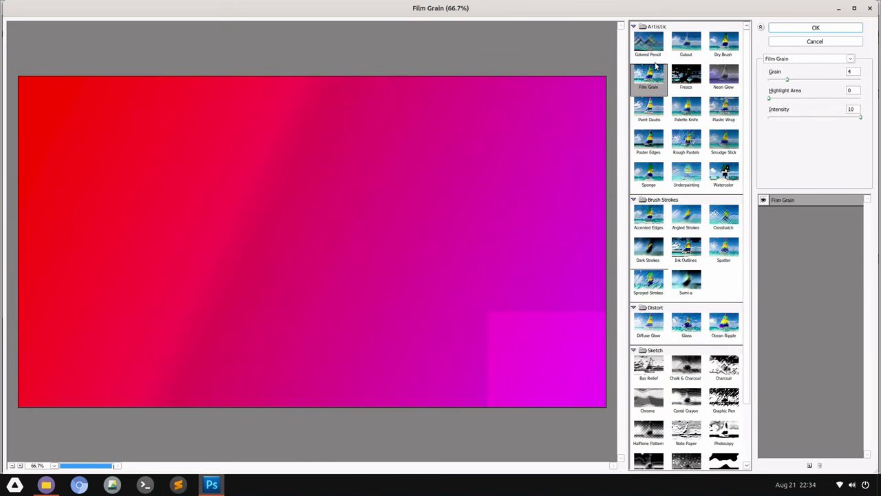
{"action": "left_click", "coordinate": [655, 54]}
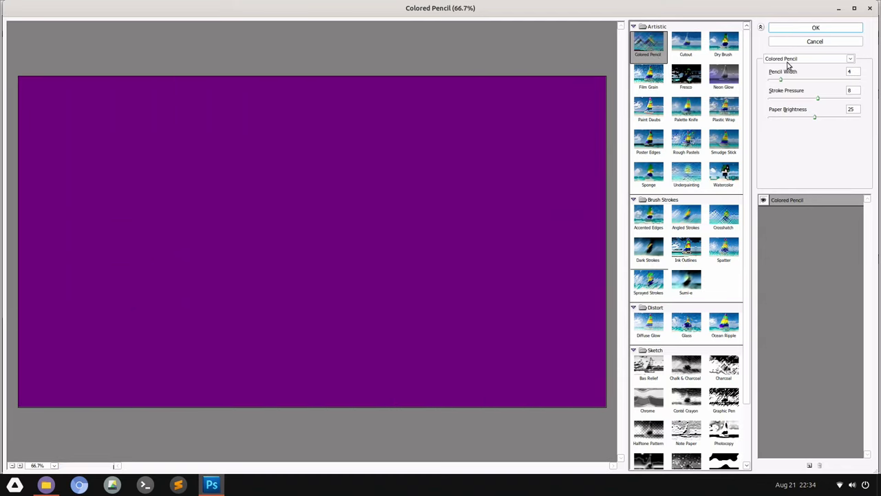
{"action": "mouse_move", "coordinate": [798, 97]}
{"action": "left_mouse_down"}
{"action": "mouse_move", "coordinate": [783, 98]}
{"action": "mouse_move", "coordinate": [828, 118]}
{"action": "left_mouse_up"}
{"action": "left_click", "coordinate": [802, 80]}
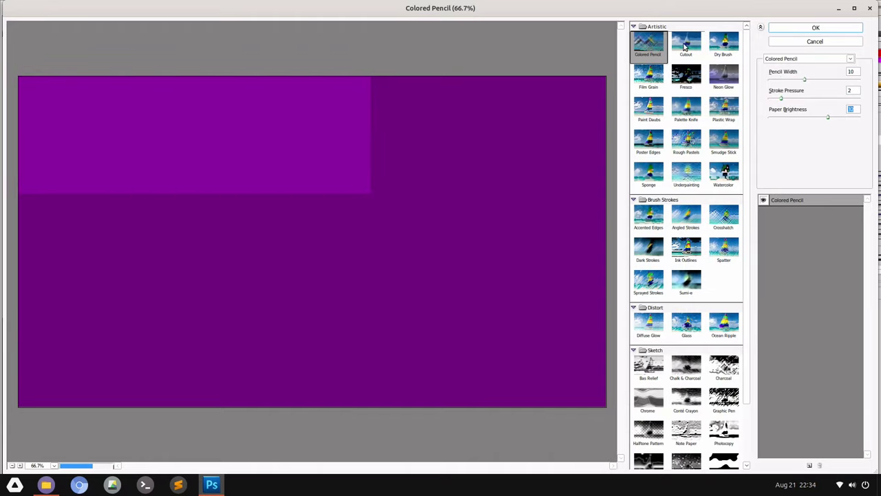
Try Neon Glow with Glow Brightness 25, plus the Sponge, Accented Edges and Diffuse Glow filters.
{"action": "left_click", "coordinate": [729, 81]}
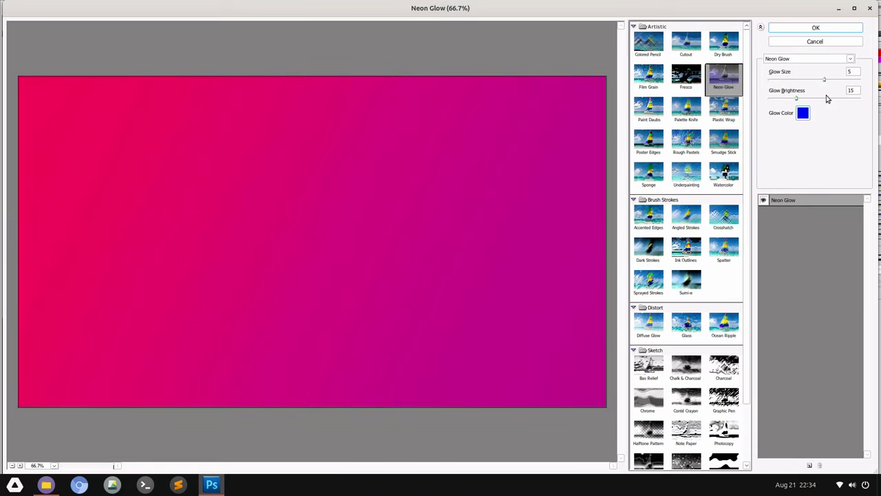
{"action": "left_click", "coordinate": [826, 98]}
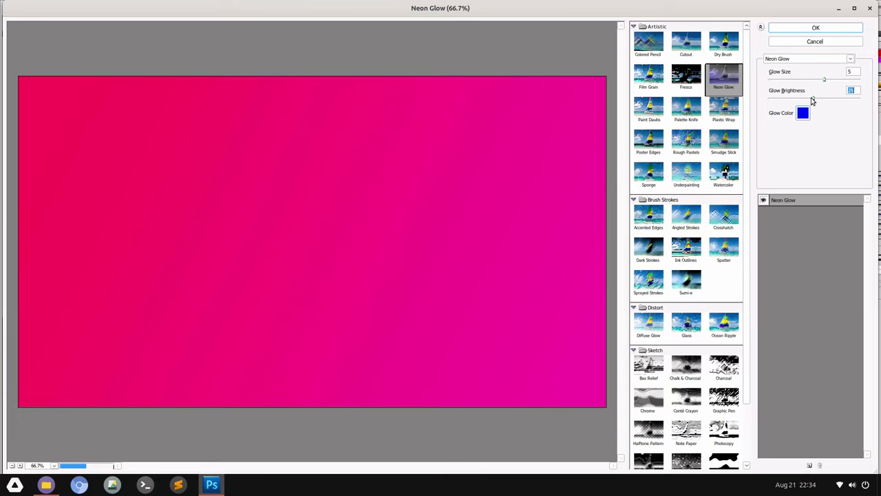
{"action": "left_click", "coordinate": [641, 177]}
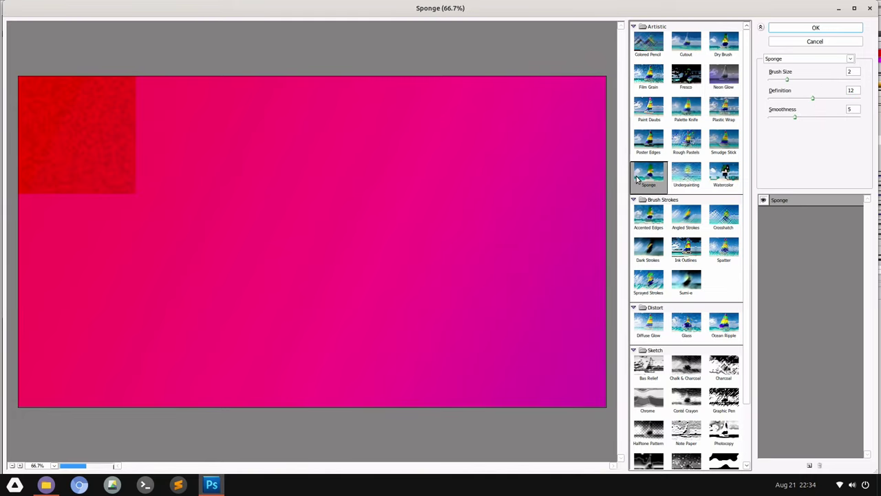
{"action": "left_click", "coordinate": [648, 216]}
{"action": "left_click", "coordinate": [648, 323]}
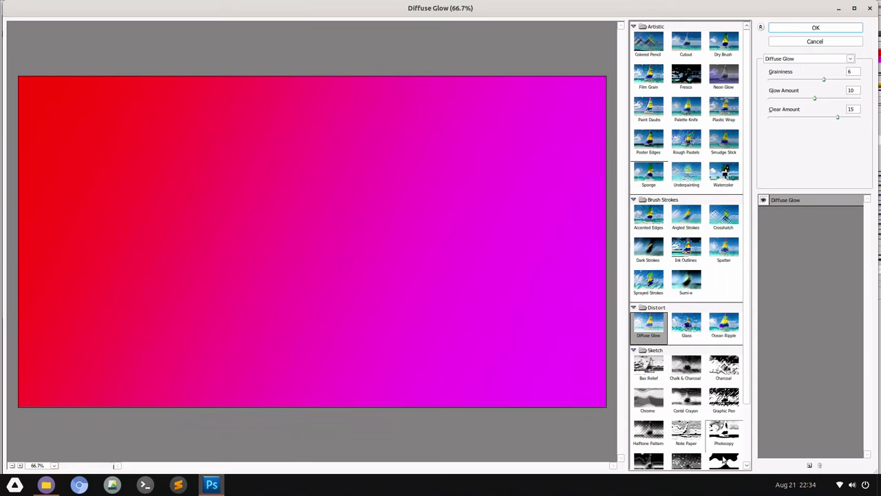
Try the Note Paper, Water Paper, Stamp, Photocopy and Graphic Pen sketch filters on the gradient.
{"action": "left_click", "coordinate": [687, 432]}
{"action": "scroll", "coordinate": [737, 413], "scroll_direction": "down", "scroll_amount": 2}
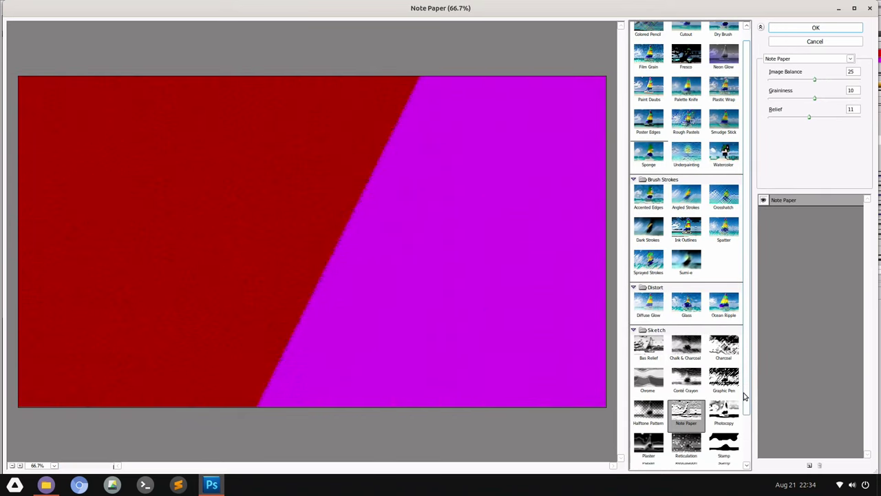
{"action": "left_click", "coordinate": [686, 431]}
{"action": "left_click", "coordinate": [729, 455]}
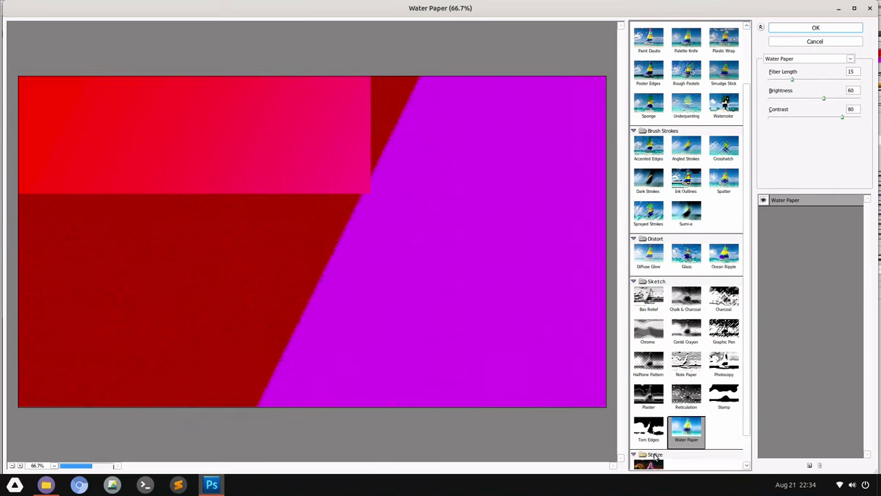
{"action": "left_click", "coordinate": [741, 392]}
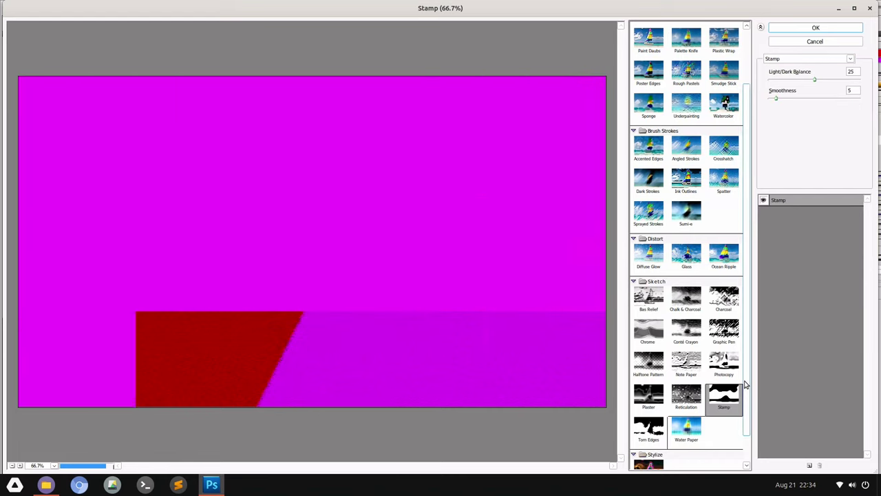
{"action": "scroll", "coordinate": [745, 382], "scroll_direction": "down", "scroll_amount": 1}
{"action": "left_click", "coordinate": [729, 343]}
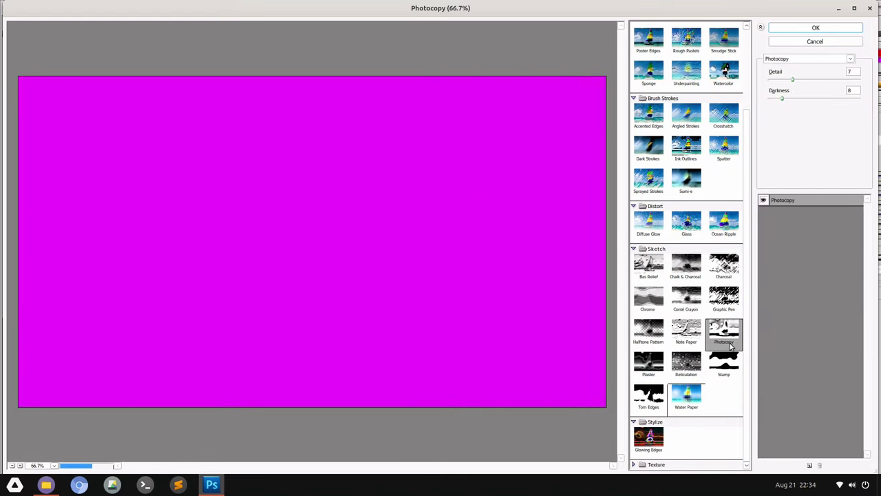
{"action": "left_click", "coordinate": [723, 297]}
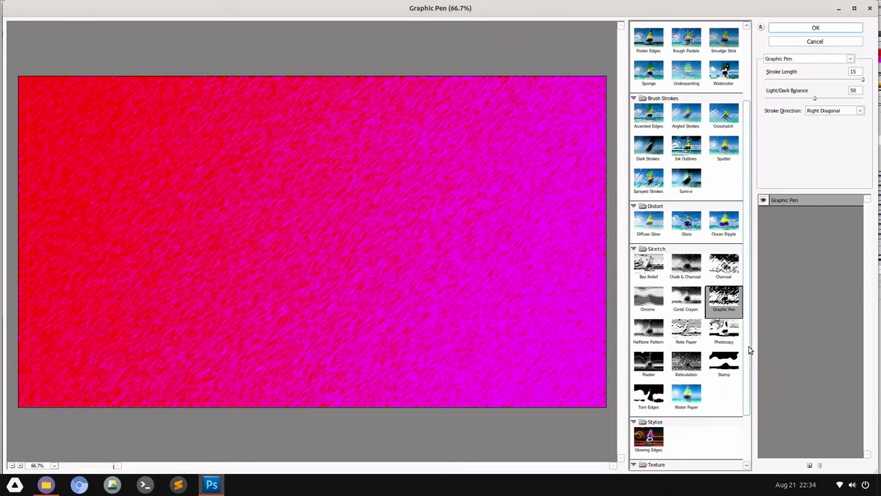
Try the Grain, Texturizer, Stained Glass and Patchwork texture filters on the gradient.
{"action": "scroll", "coordinate": [737, 413], "scroll_direction": "down", "scroll_amount": 2}
{"action": "left_click", "coordinate": [687, 417]}
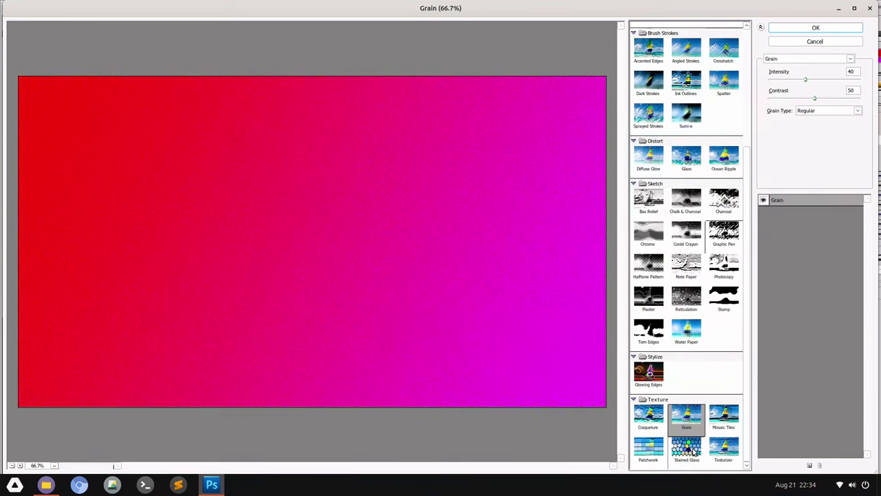
{"action": "left_click", "coordinate": [724, 449]}
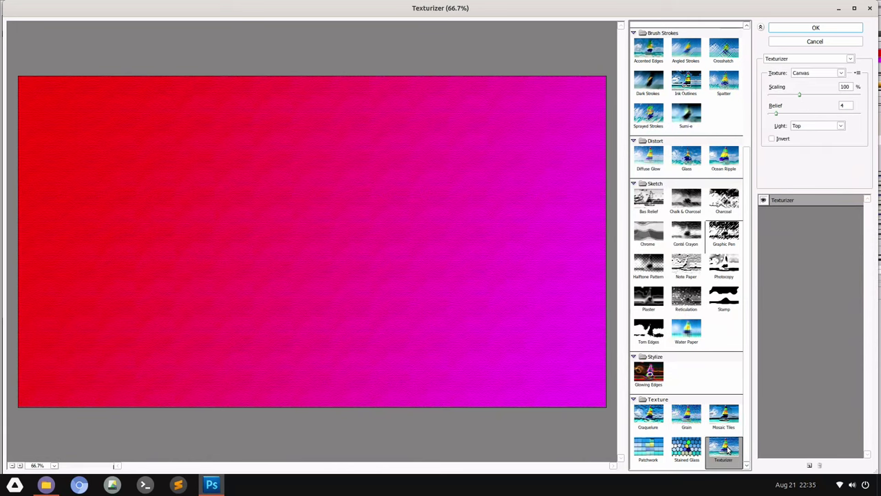
{"action": "left_click", "coordinate": [692, 456]}
{"action": "left_click", "coordinate": [649, 449]}
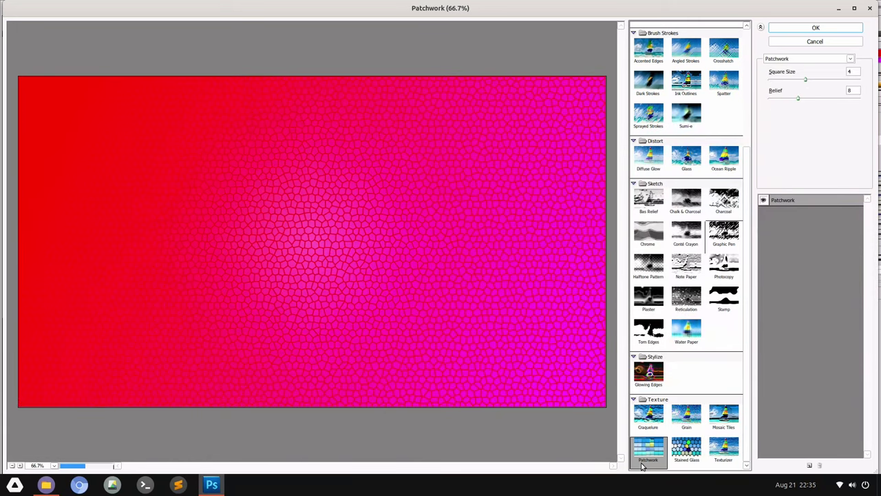
Compare Grain with Mosaic Tiles and apply Grain with Intensity 40, Contrast 50 and the Regular grain type.
{"action": "left_click", "coordinate": [686, 415]}
{"action": "left_click", "coordinate": [724, 415]}
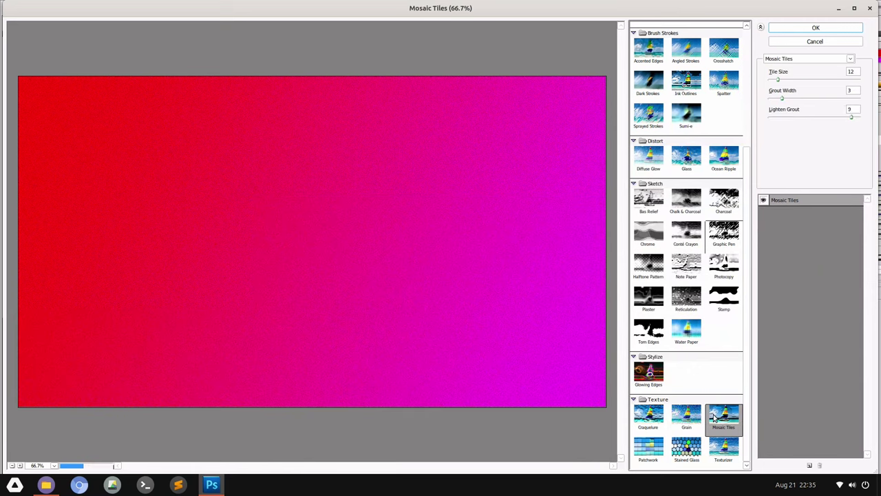
{"action": "left_click", "coordinate": [684, 420]}
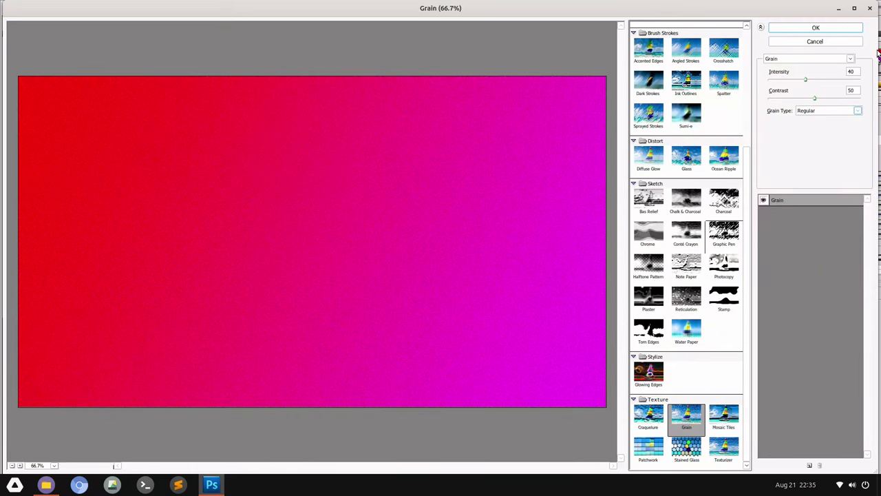
{"action": "left_click", "coordinate": [854, 30]}
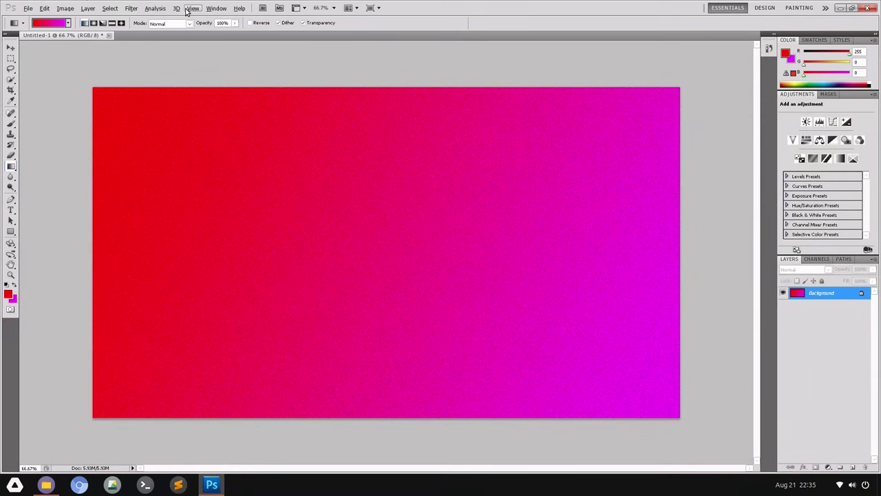
Apply the Lighting Effects filter with the Default style Spotlight, slightly widening its light ellipse.
{"action": "left_click", "coordinate": [131, 8]}
{"action": "mouse_move", "coordinate": [170, 97]}
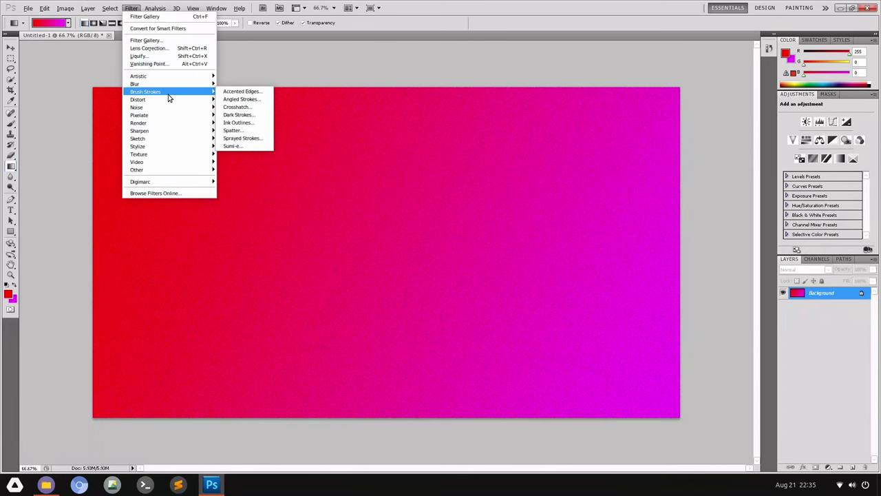
{"action": "mouse_move", "coordinate": [184, 123]}
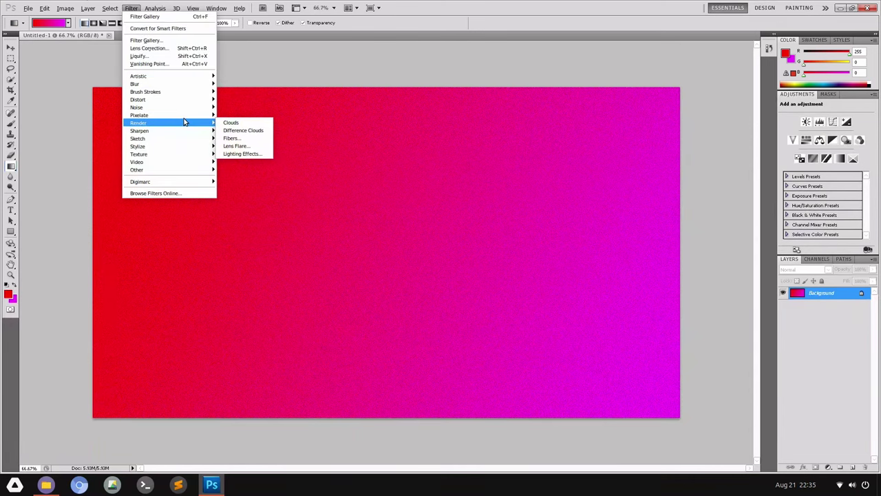
{"action": "left_click", "coordinate": [265, 154]}
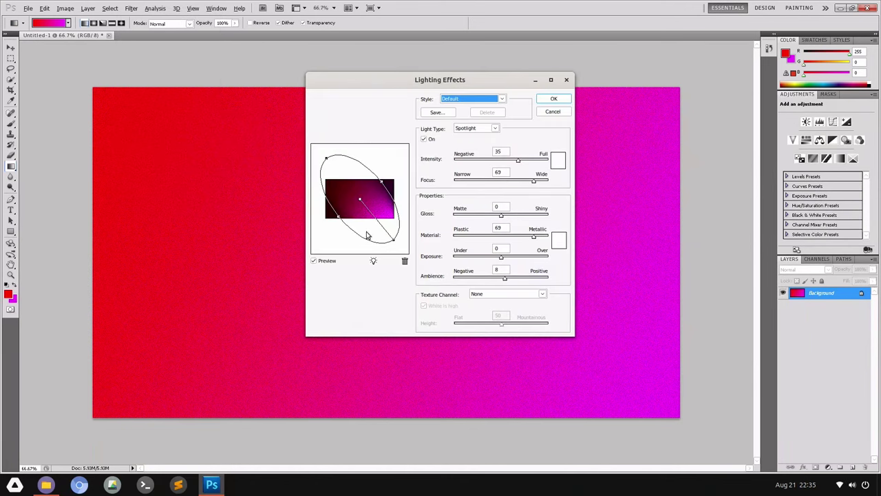
{"action": "left_click", "coordinate": [383, 183]}
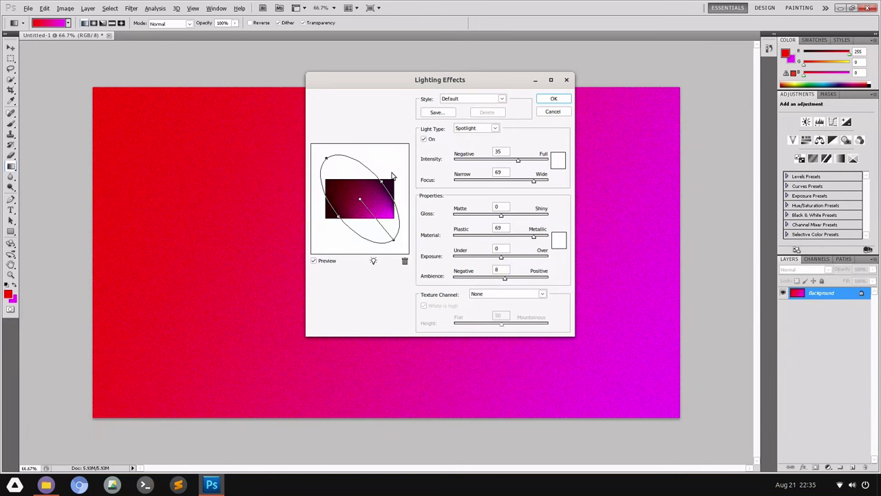
{"action": "mouse_move", "coordinate": [383, 184]}
{"action": "left_mouse_down"}
{"action": "mouse_move", "coordinate": [394, 170]}
{"action": "mouse_move", "coordinate": [389, 184]}
{"action": "left_mouse_up"}
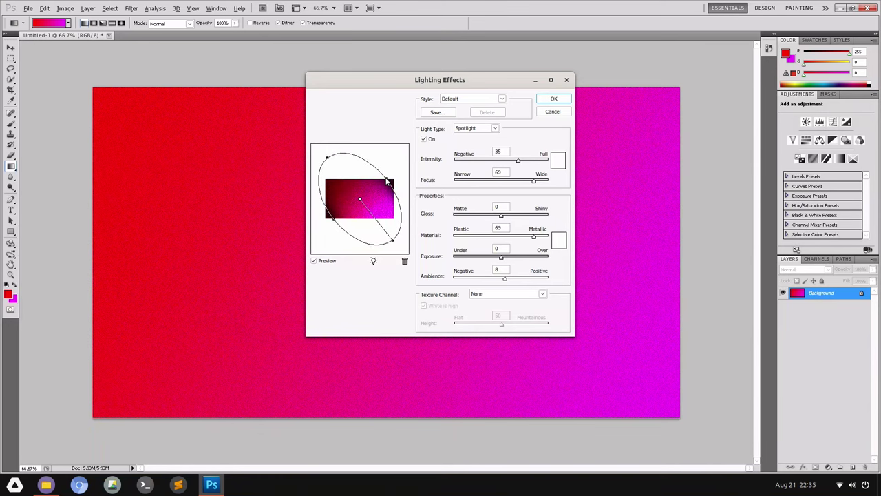
{"action": "left_click", "coordinate": [553, 98]}
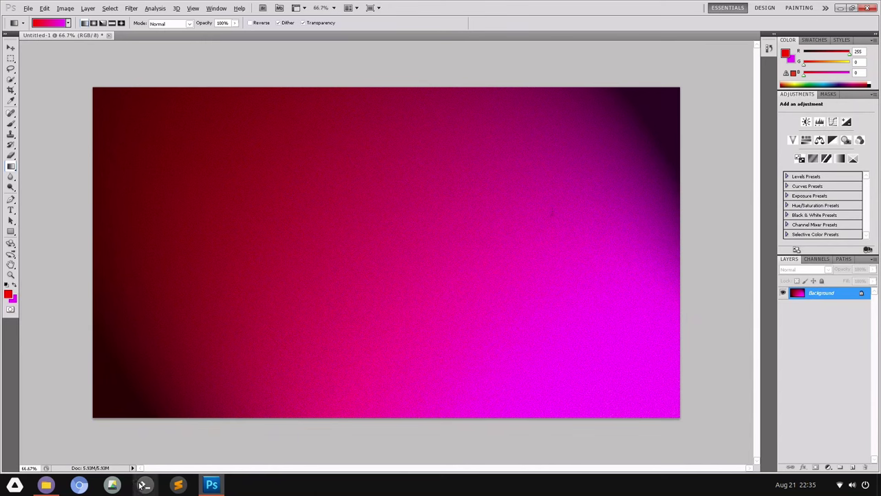
Run htop in a new terminal to examine processor and memory usage, and close the terminal.
{"action": "key", "text": "ctrl+alt+t"}
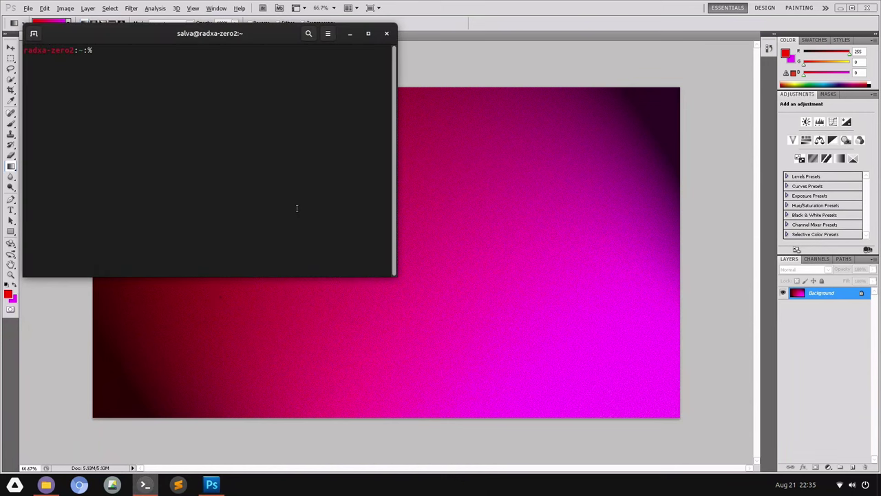
{"action": "type", "text": "htop"}
{"action": "key", "text": "Return"}
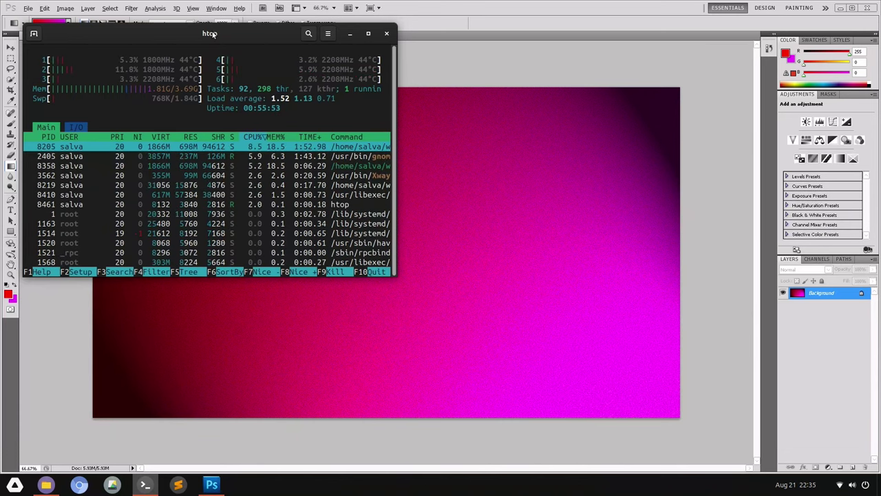
{"action": "left_click_drag", "start_coordinate": [212, 34], "coordinate": [506, 139]}
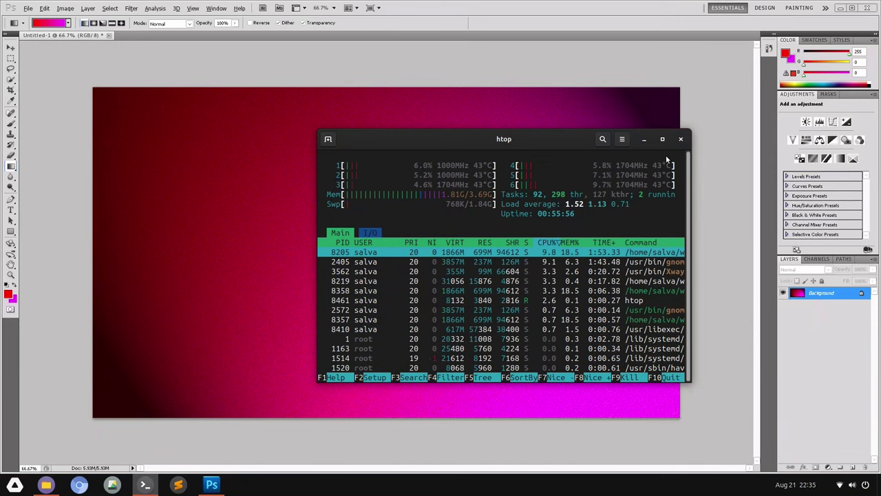
{"action": "left_click", "coordinate": [681, 139]}
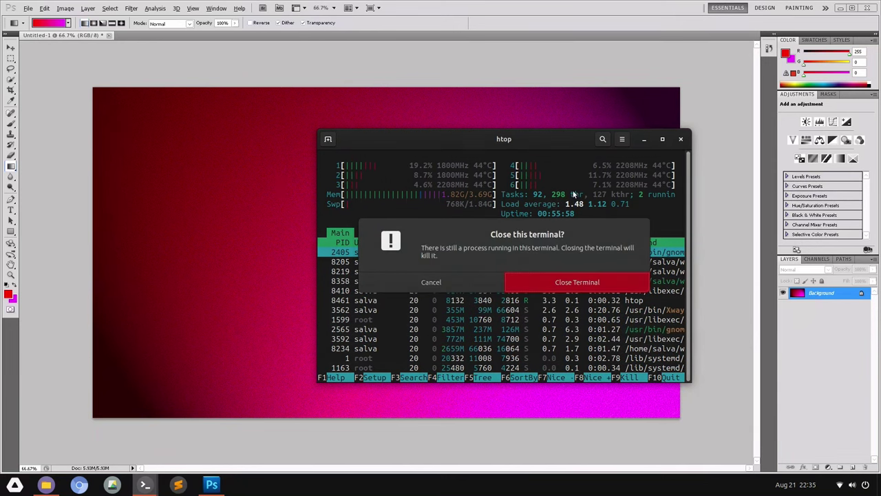
{"action": "left_click", "coordinate": [533, 284]}
{"action": "left_click", "coordinate": [28, 9]}
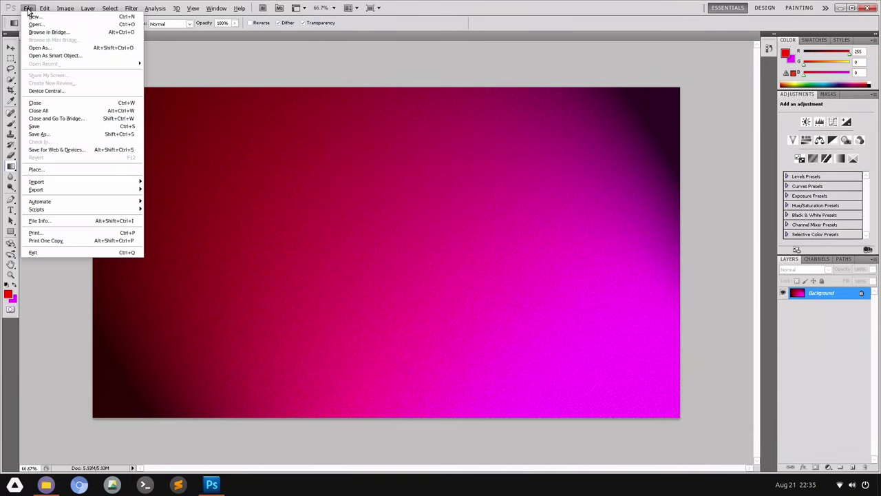
{"action": "left_click", "coordinate": [99, 252]}
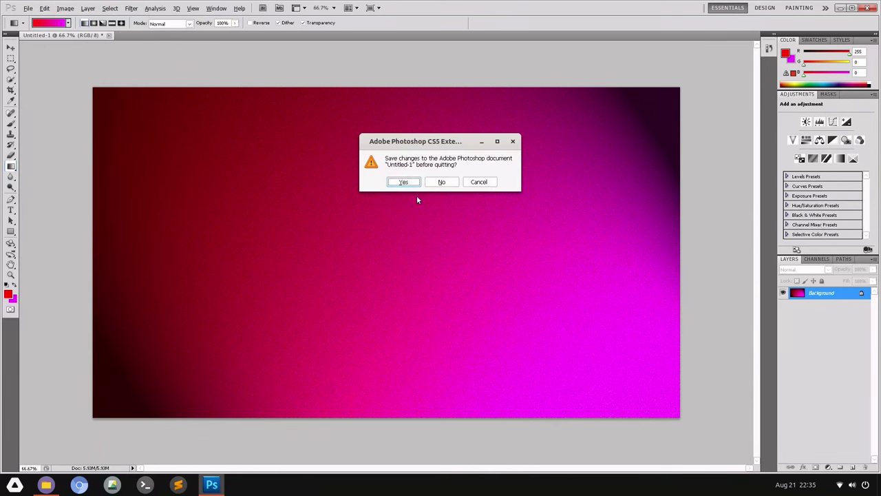
{"action": "left_click", "coordinate": [390, 185]}
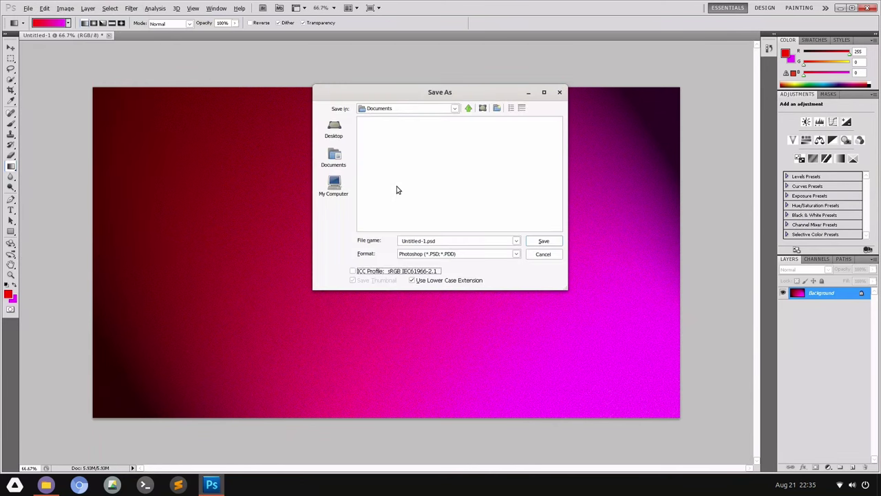
{"action": "left_click", "coordinate": [543, 254]}
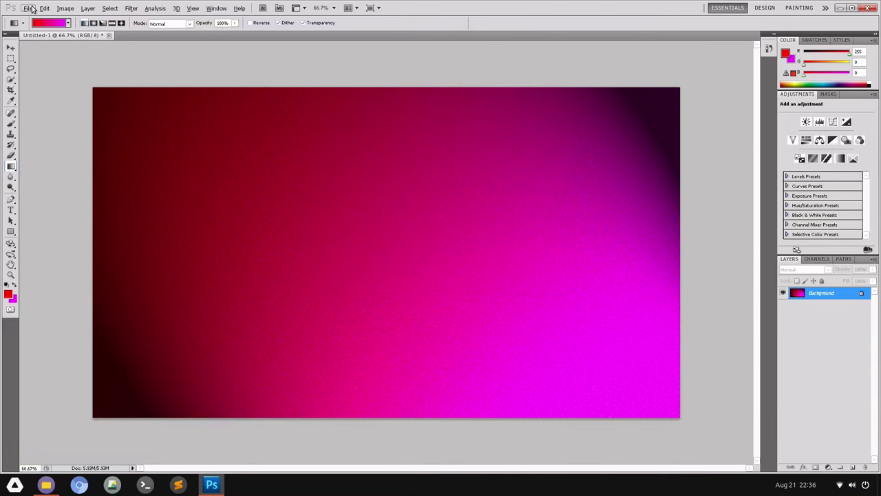
Quit Photoshop without saving the Untitled-1 document.
{"action": "left_click", "coordinate": [28, 8]}
{"action": "left_click", "coordinate": [321, 192]}
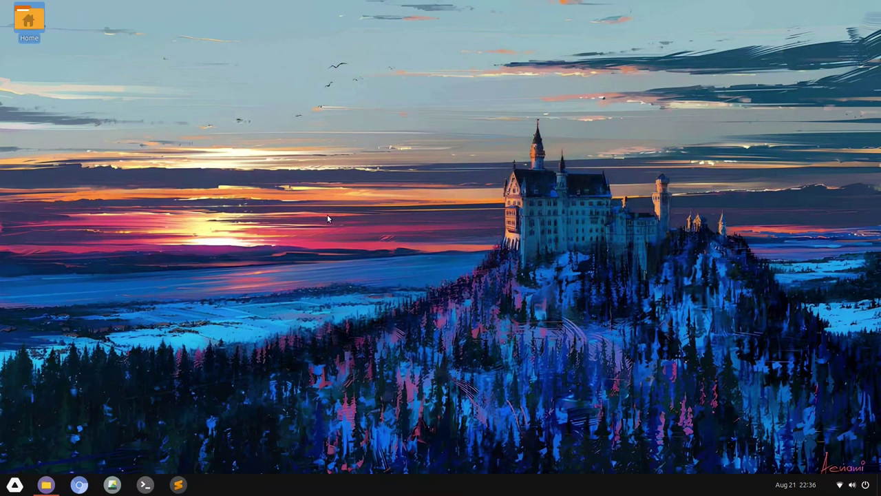
Switch to the file manager and open the claw folder inside WINDOWS/OLD on the PBP_DATA drive.
{"action": "left_click", "coordinate": [45, 485]}
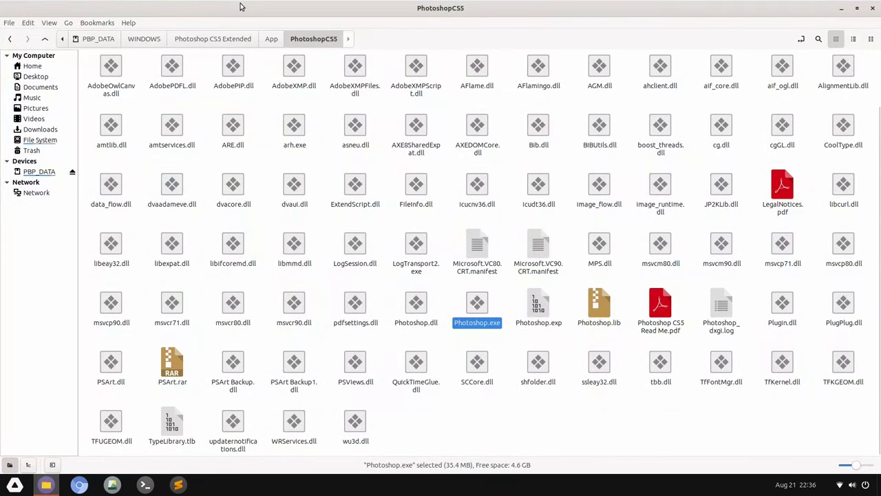
{"action": "left_click", "coordinate": [153, 36]}
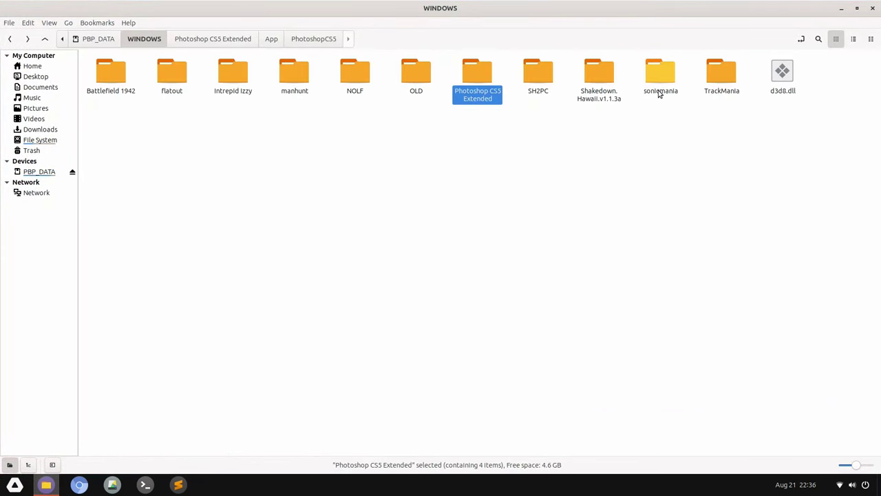
{"action": "double_click", "coordinate": [424, 85]}
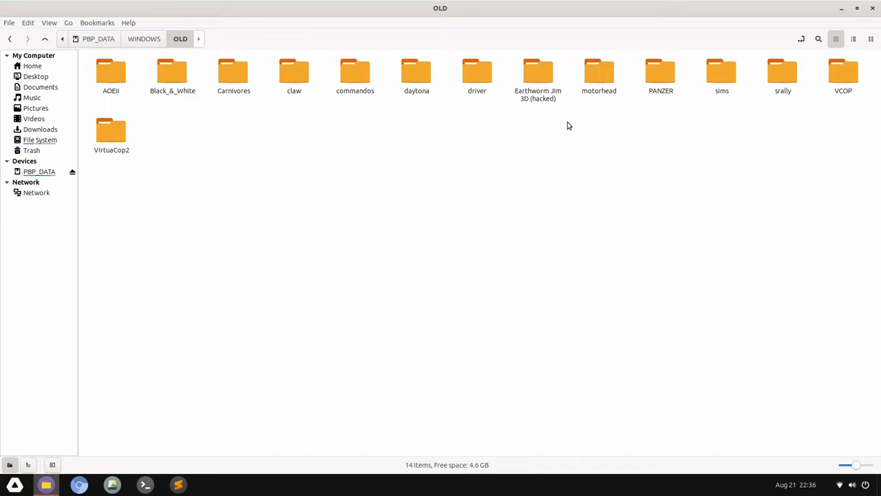
{"action": "left_click", "coordinate": [538, 77]}
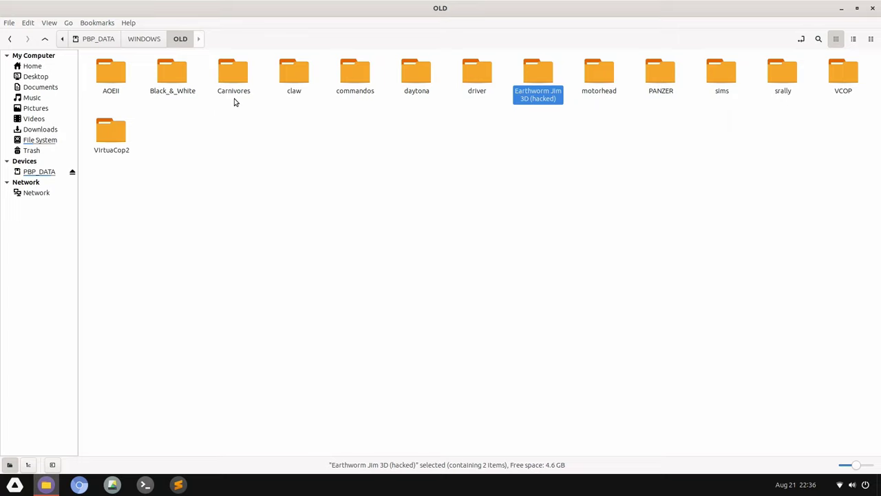
{"action": "double_click", "coordinate": [293, 81]}
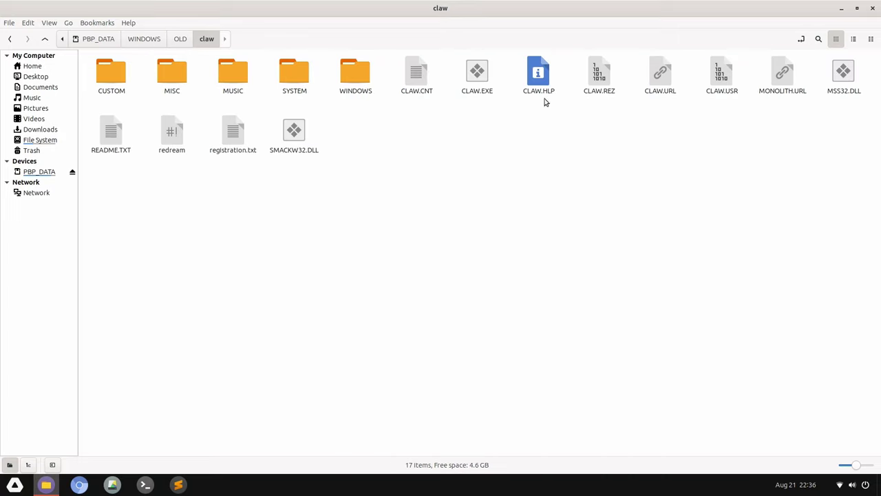
Launch CLAW.EXE with the Virtual Desktop Wine option, without remembering the choice.
{"action": "double_click", "coordinate": [467, 98]}
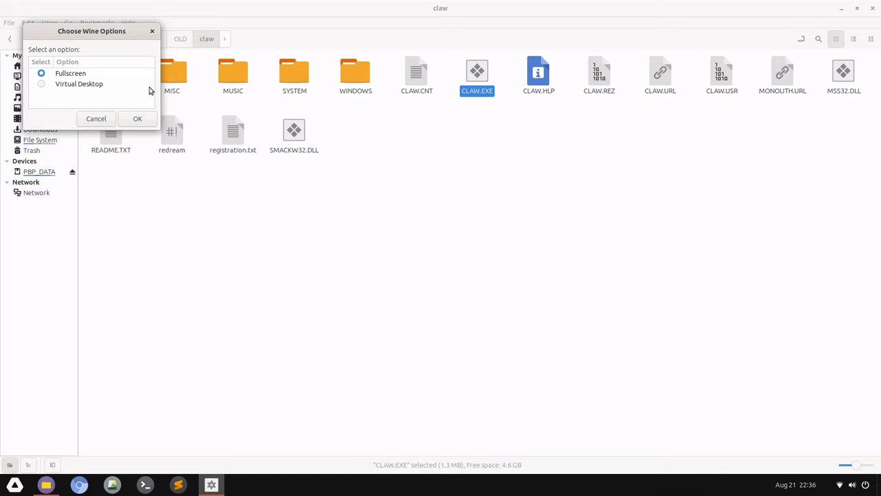
{"action": "left_click_drag", "start_coordinate": [112, 34], "coordinate": [226, 86]}
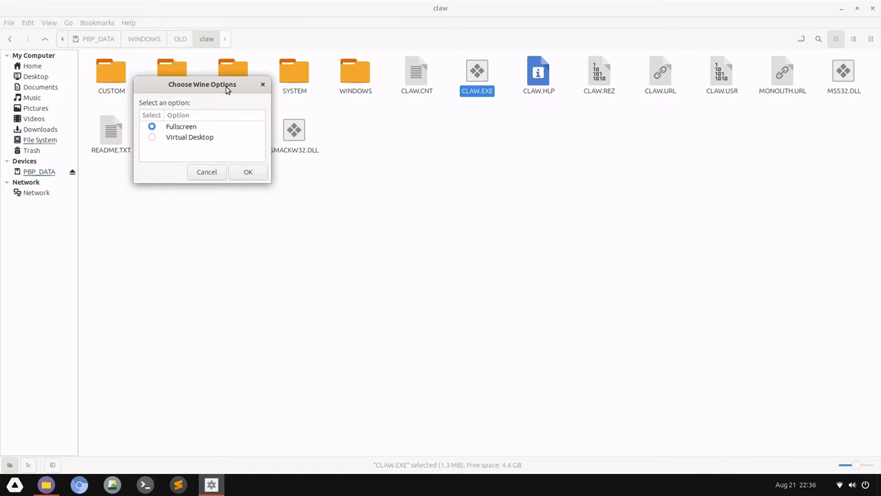
{"action": "left_click", "coordinate": [210, 138]}
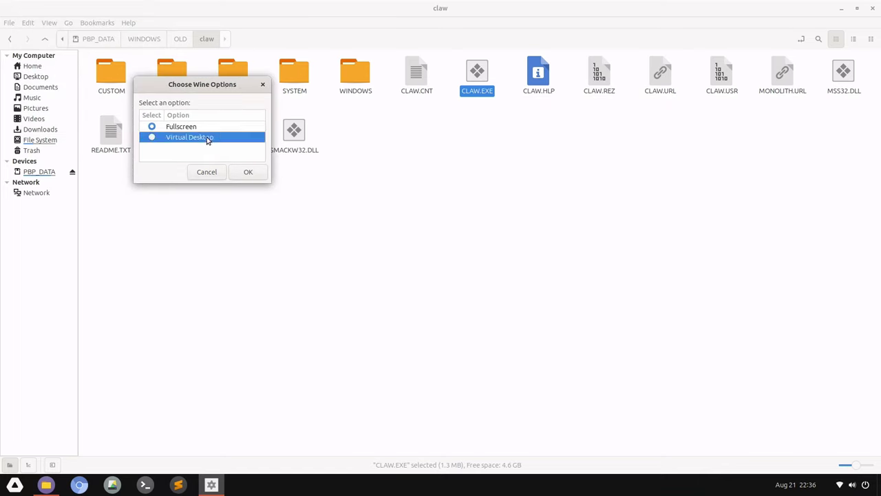
{"action": "left_click", "coordinate": [247, 172]}
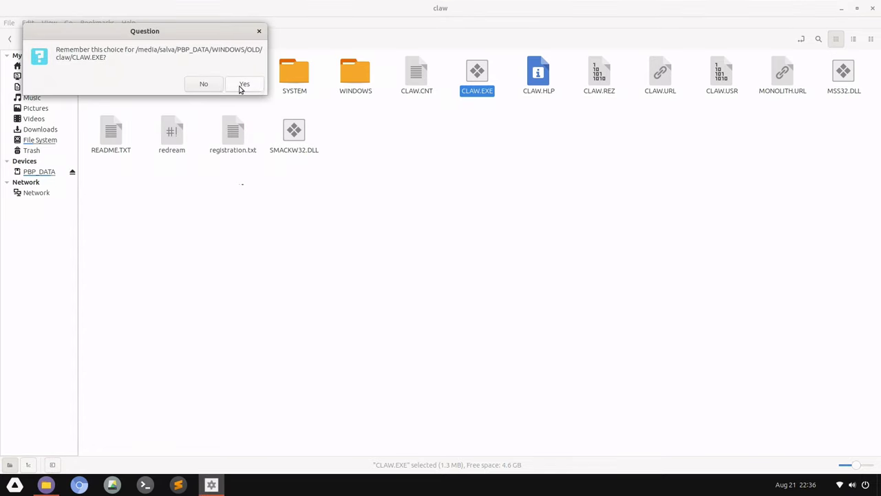
{"action": "left_click", "coordinate": [203, 83]}
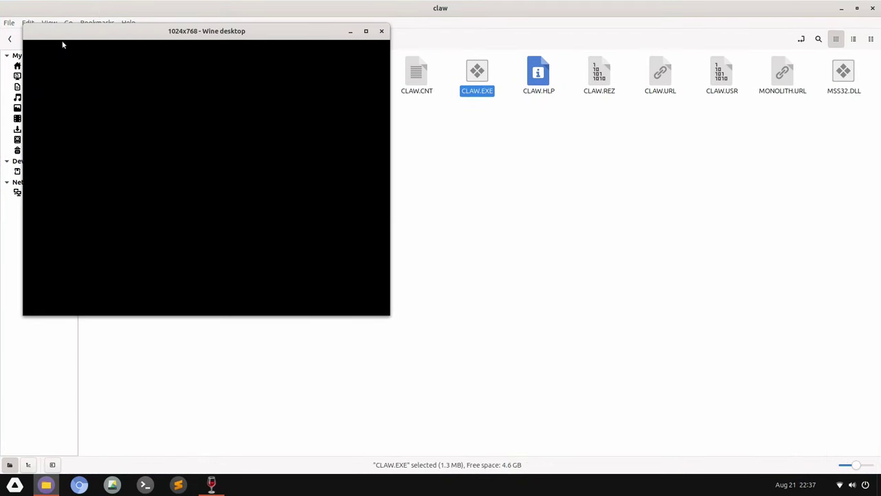
Show the hidden files in the Home folder, look inside .wine/drive_c and return to Home.
{"action": "left_click", "coordinate": [46, 68]}
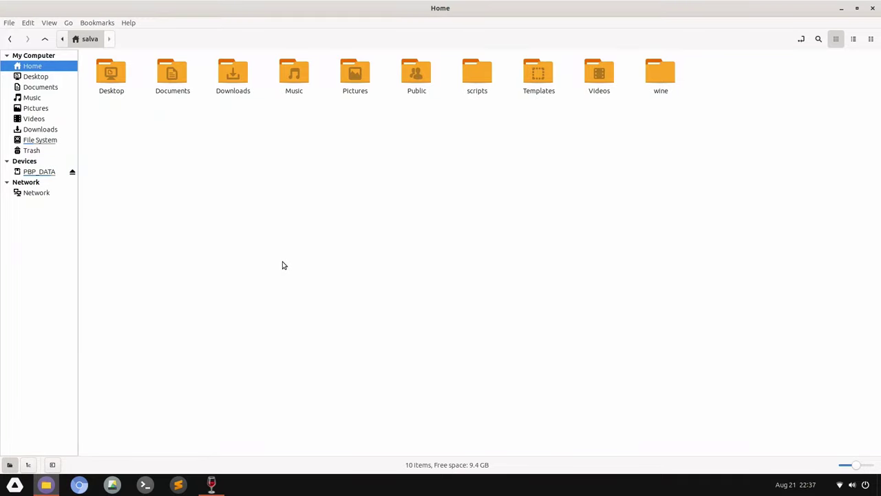
{"action": "key", "text": "ctrl+h"}
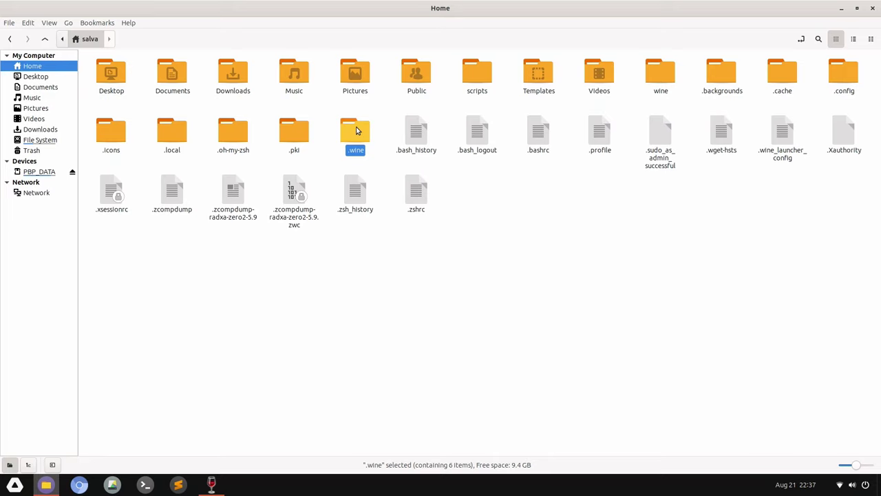
{"action": "double_click", "coordinate": [357, 130]}
{"action": "double_click", "coordinate": [172, 73]}
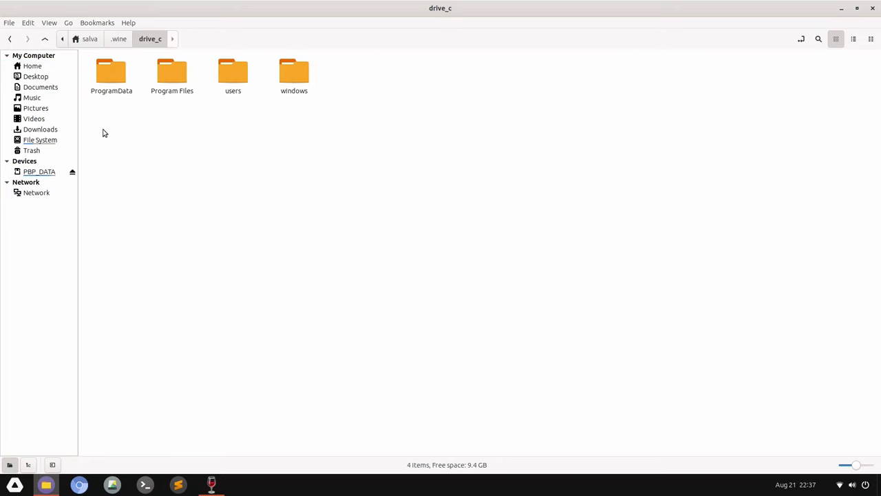
{"action": "left_click", "coordinate": [92, 38]}
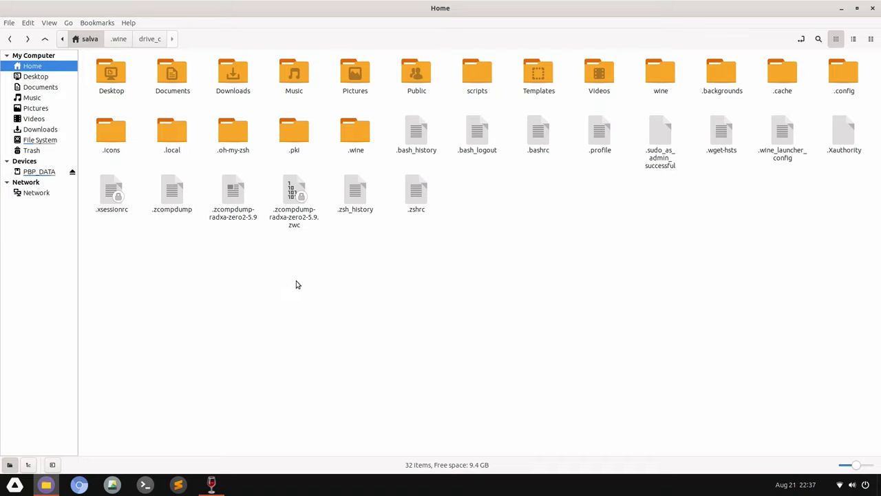
Bring the Claw game's Wine desktop window to the front and move it up over the file manager.
{"action": "left_click", "coordinate": [212, 485]}
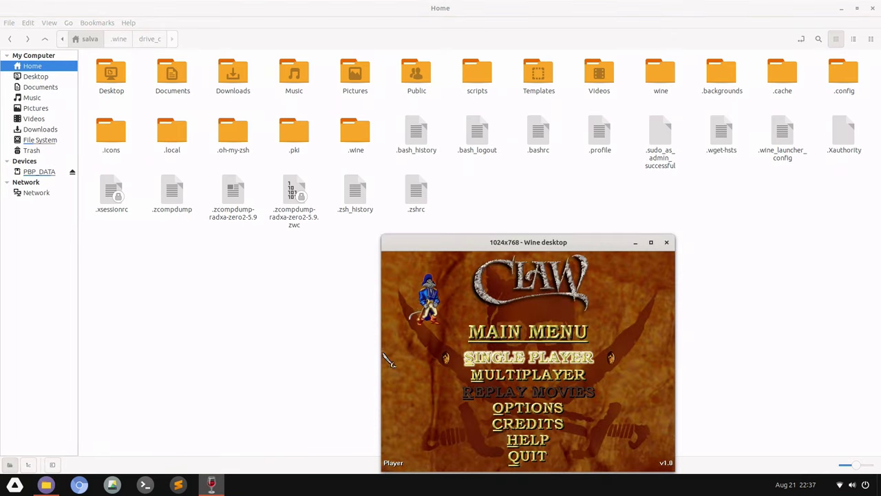
{"action": "left_click_drag", "start_coordinate": [459, 234], "coordinate": [356, 53]}
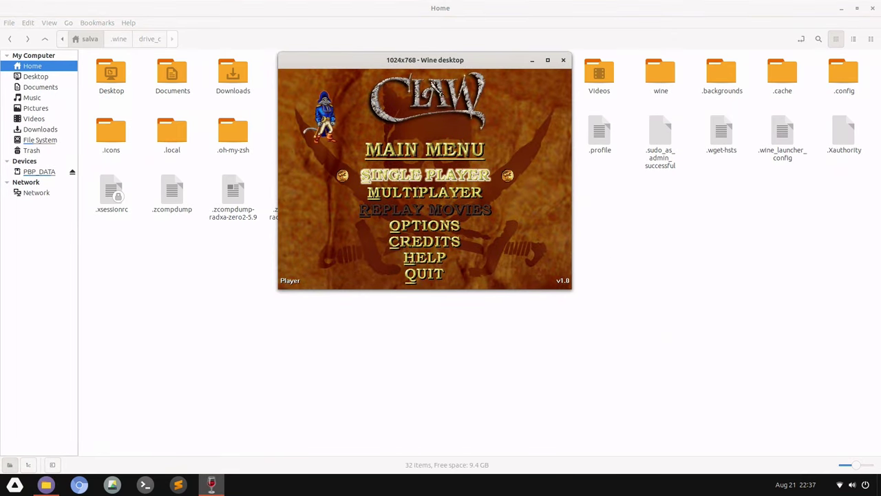
{"action": "key", "text": "Down"}
{"action": "key", "text": "Down"}
{"action": "key", "text": "Down"}
{"action": "key", "text": "Down"}
{"action": "key", "text": "Down"}
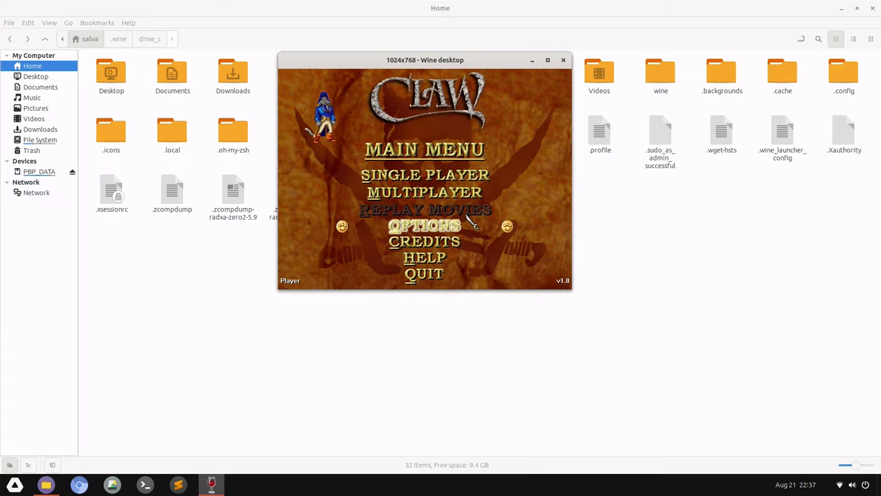
{"action": "key", "text": "Return"}
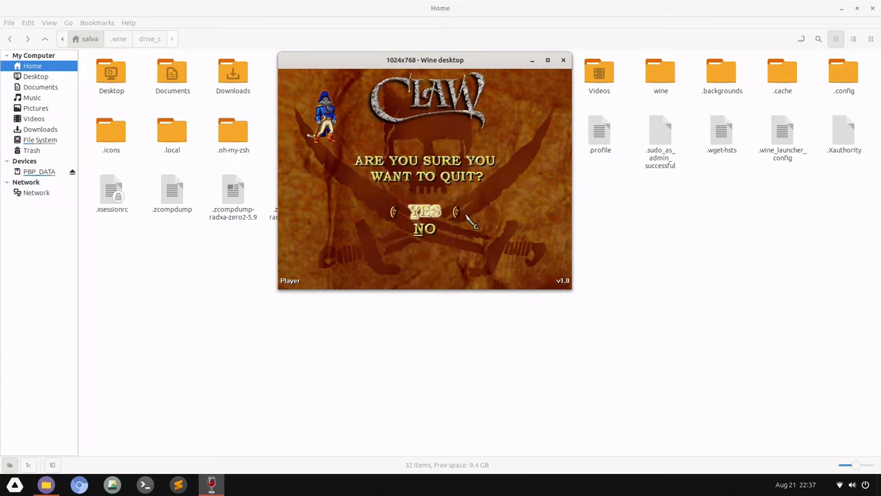
{"action": "key", "text": "Down"}
{"action": "key", "text": "Return"}
Start a new single-player Claw game on level 1, La Roca.
{"action": "key", "text": "Up"}
{"action": "key", "text": "Up"}
{"action": "key", "text": "Up"}
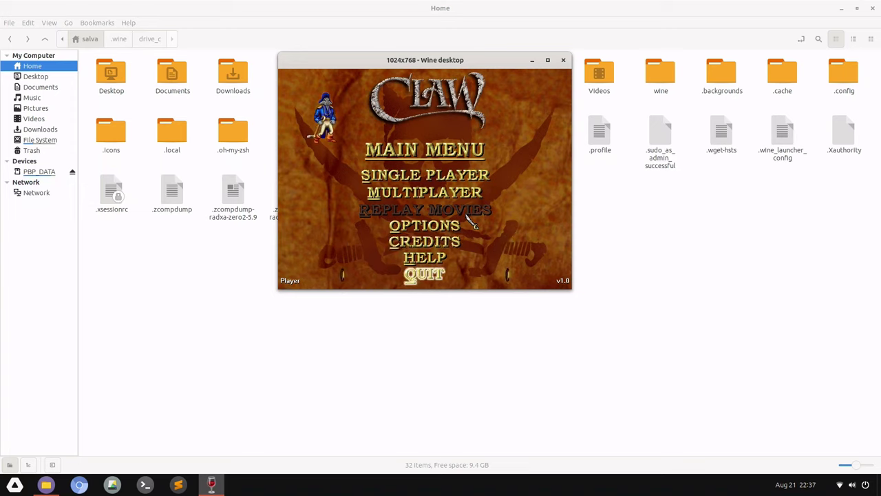
{"action": "key", "text": "Return"}
{"action": "key", "text": "Return"}
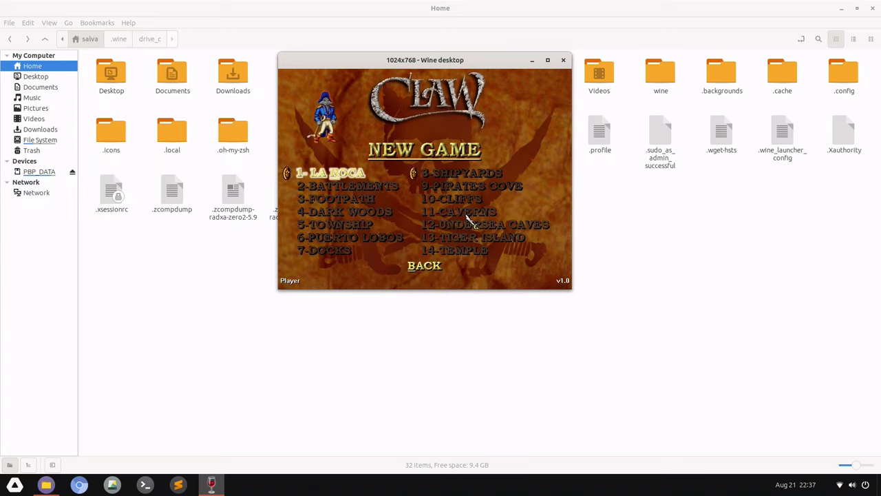
{"action": "key", "text": "Return"}
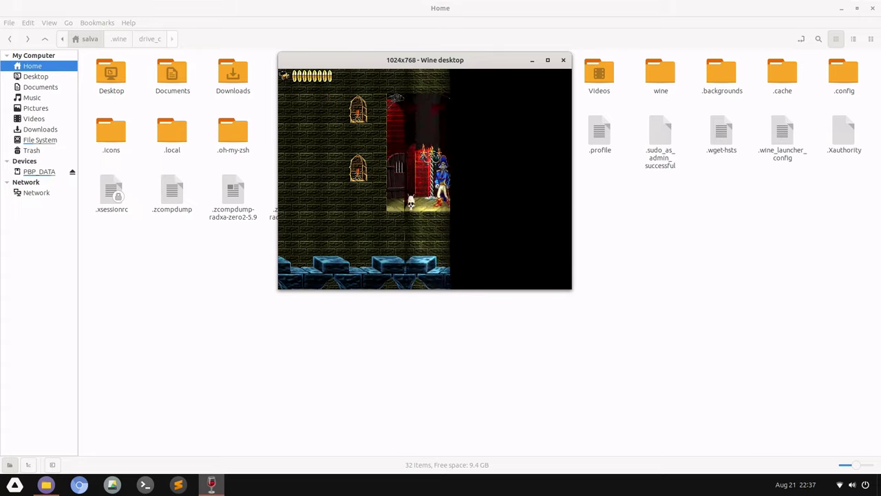
Test the La Roca level by running past the crates, jumping, climbing the ladder and heading back along the upper floor.
{"action": "key", "text": "Right"}
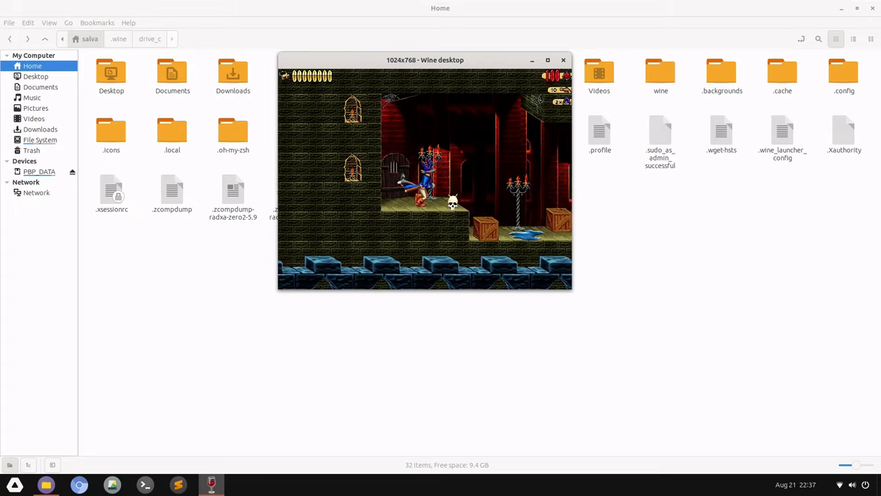
{"action": "key", "text": "Right"}
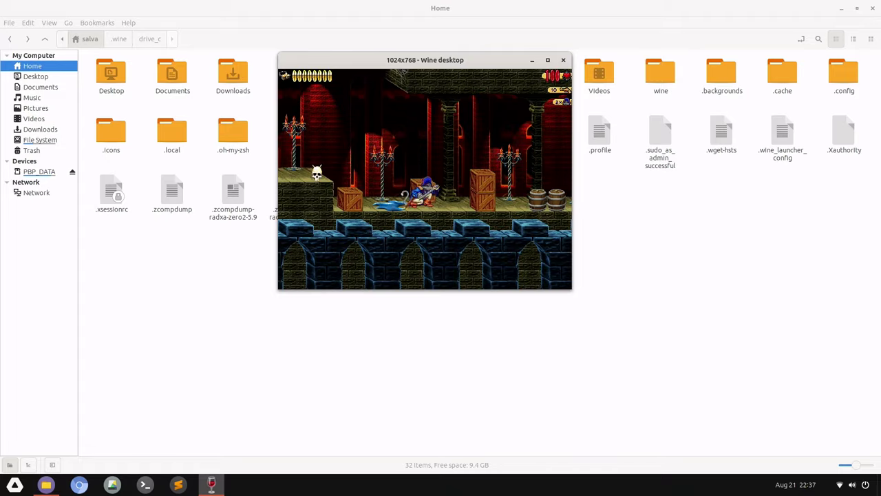
{"action": "key", "text": "alt"}
{"action": "key", "text": "Right"}
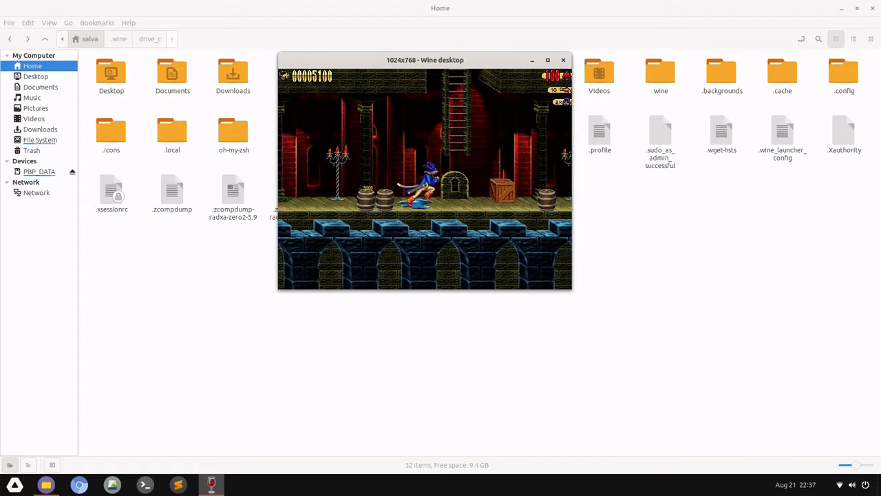
{"action": "key", "text": "Up"}
{"action": "key", "text": "Up"}
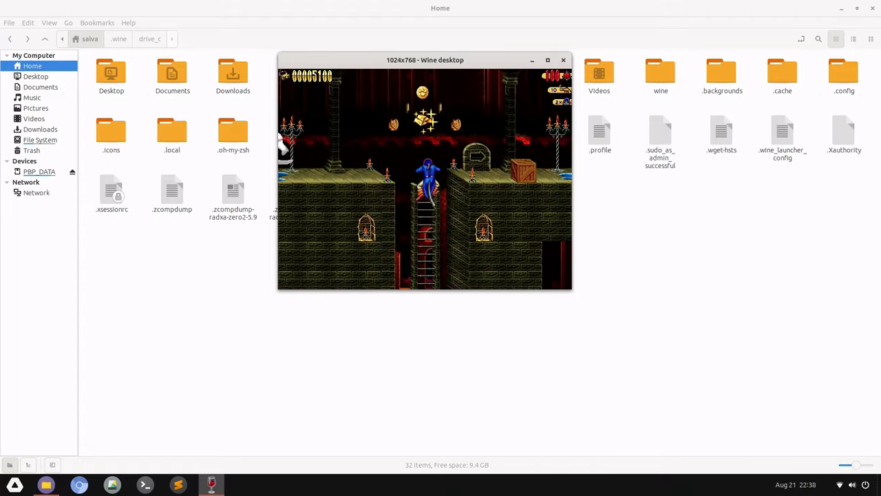
{"action": "key", "text": "alt"}
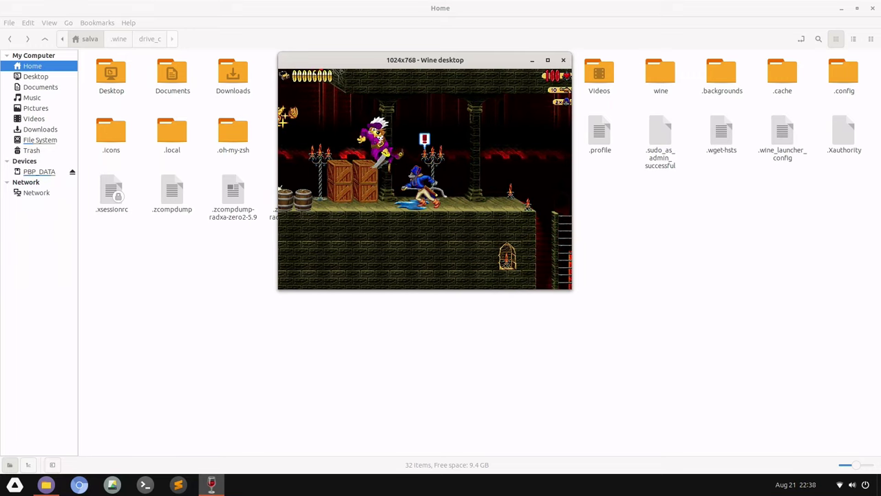
{"action": "key", "text": "Left"}
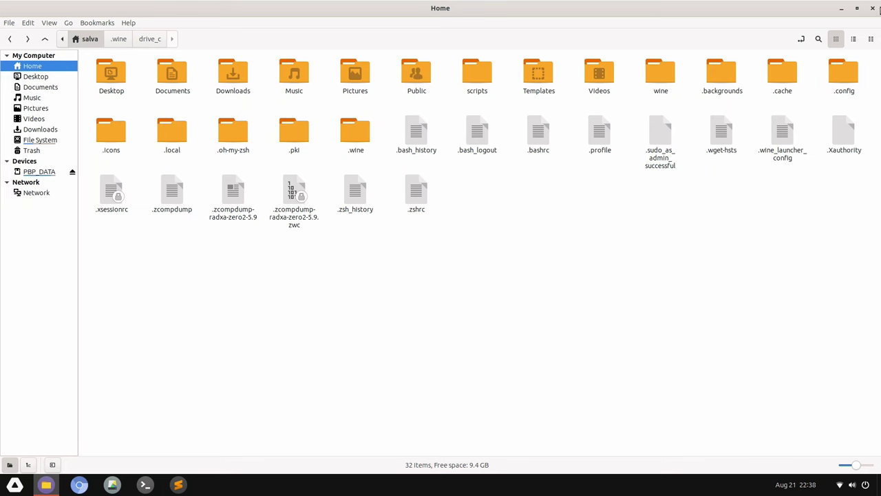
Close the file manager's Home window.
{"action": "left_click", "coordinate": [872, 8]}
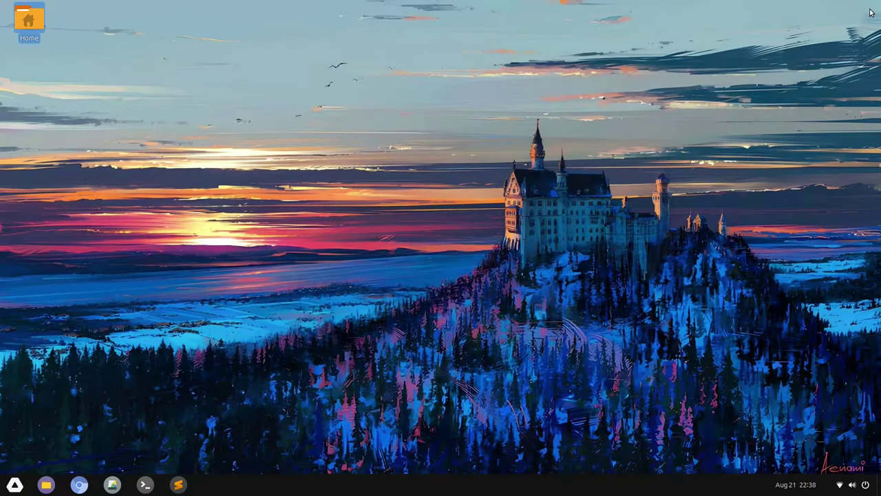